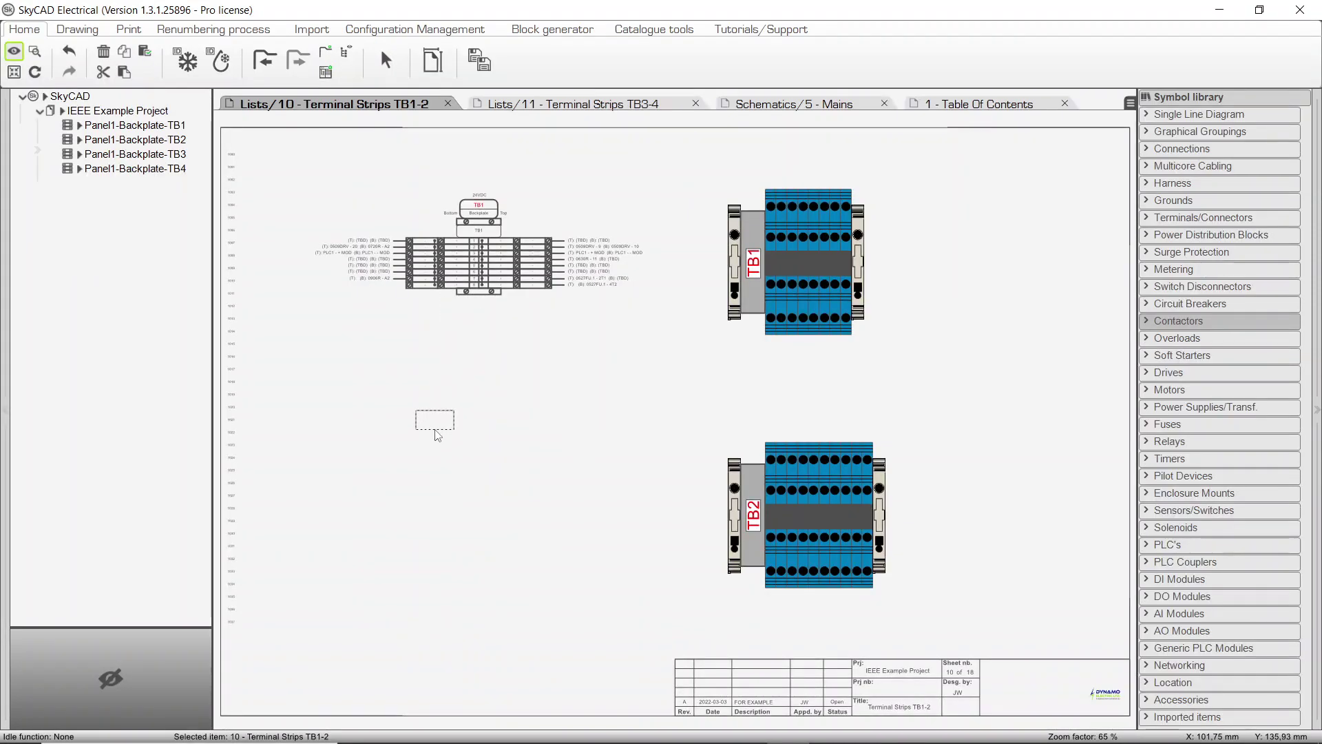
# Place terminal strip TB2, then add the selected pump and conveyor digital inputs to module DI2.
pyautogui.click(435, 434)
pyautogui.scroll(3, 265, 546)
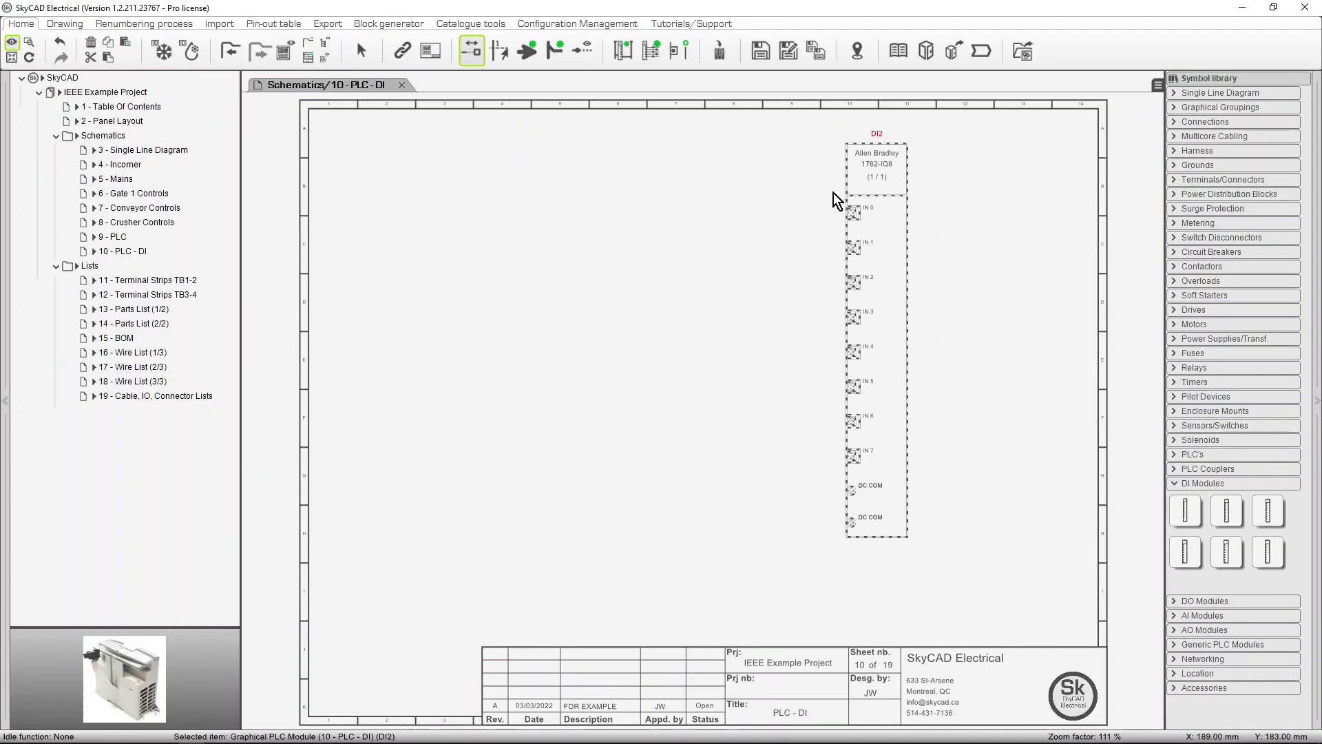
pyautogui.click(651, 51)
pyautogui.moveTo(454, 344); pyautogui.dragTo(470, 443)
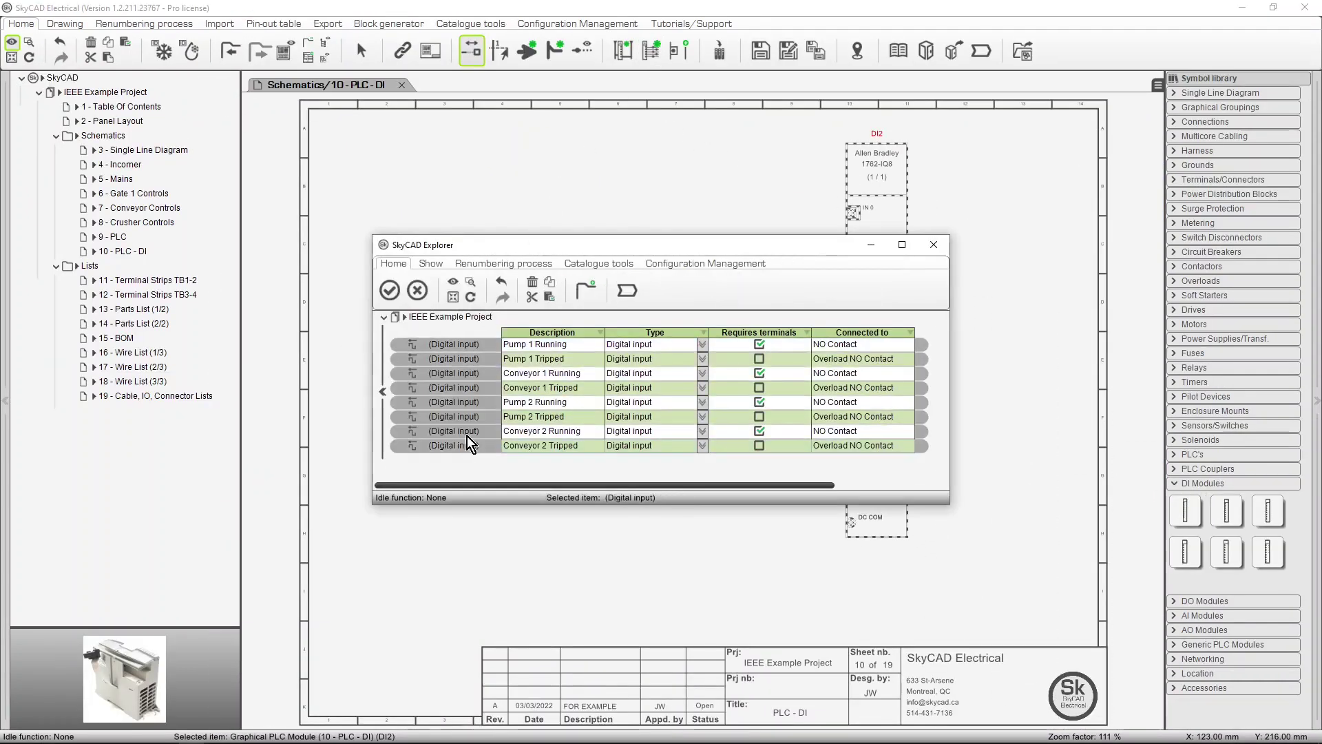
pyautogui.click(390, 290)
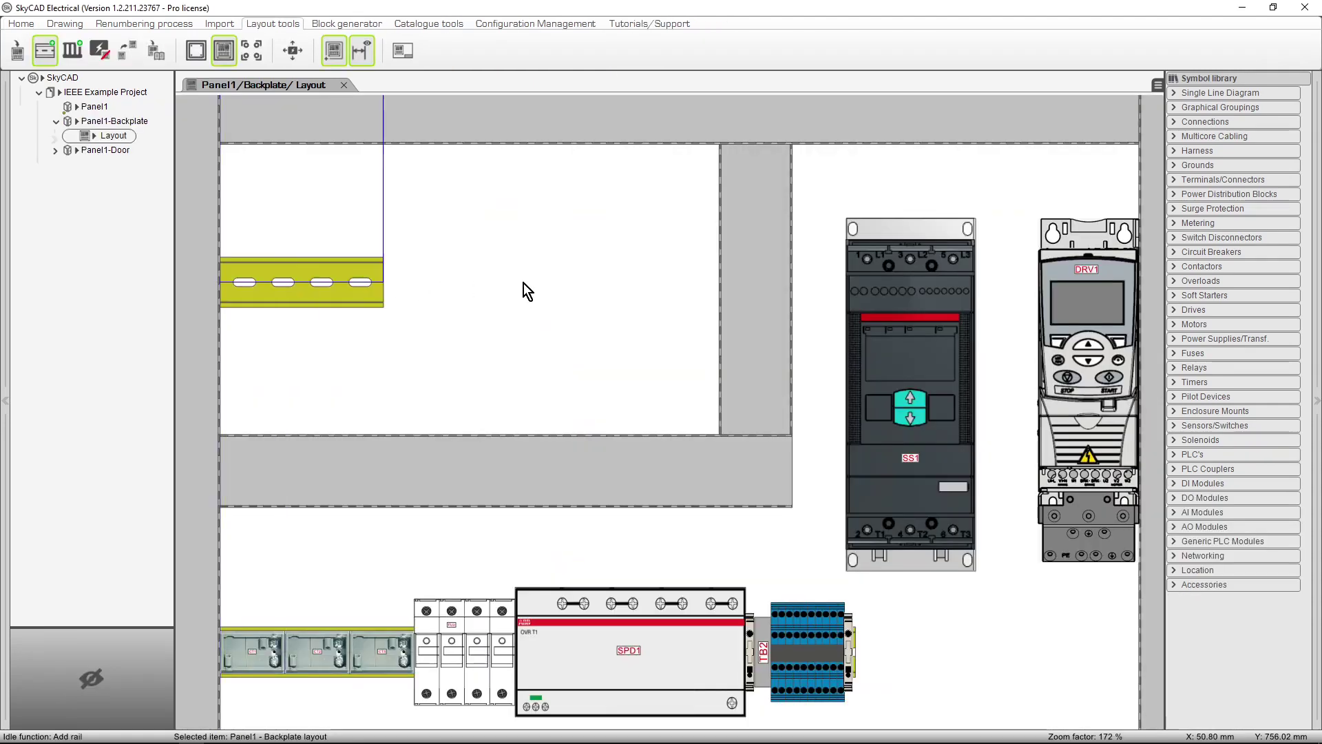
# Finish the rail with contactor C1, show the door's drill-hole dimensions, and add a Cable2 indicator.
pyautogui.click(722, 287)
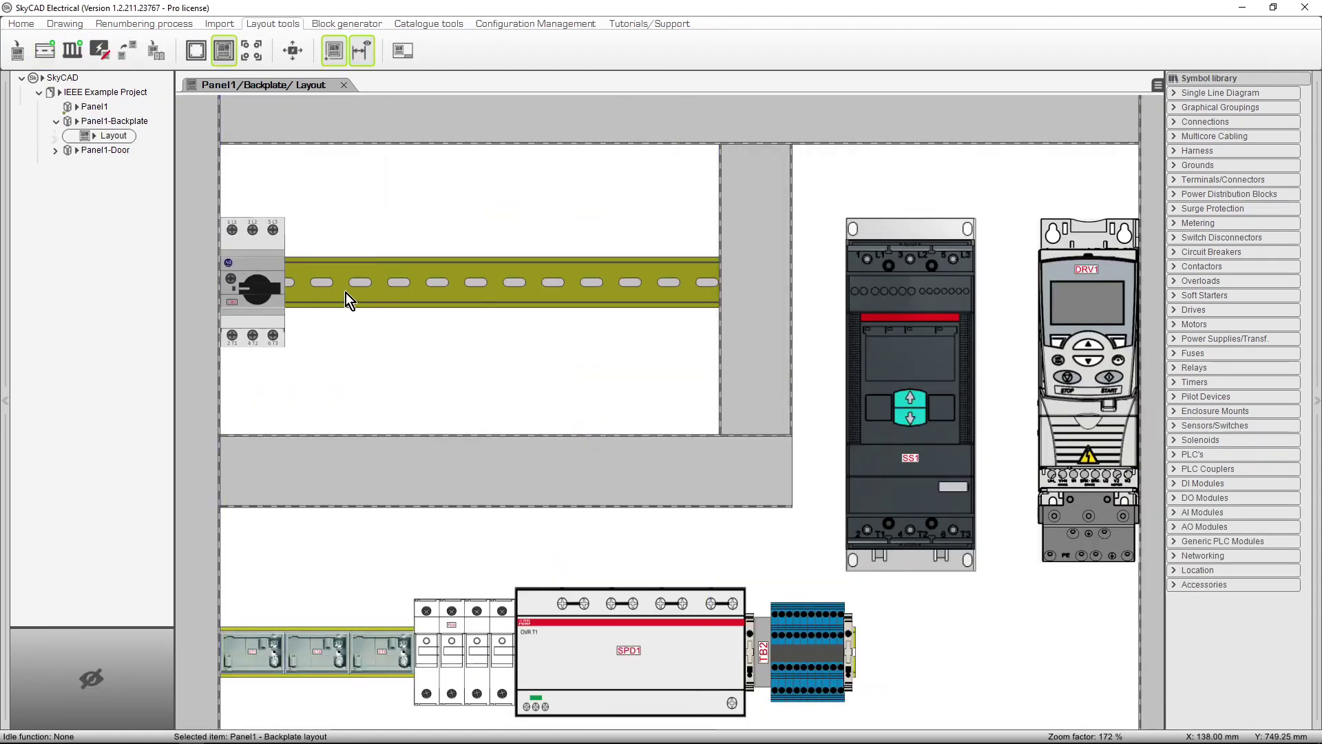
pyautogui.moveTo(330, 314); pyautogui.dragTo(428, 270)
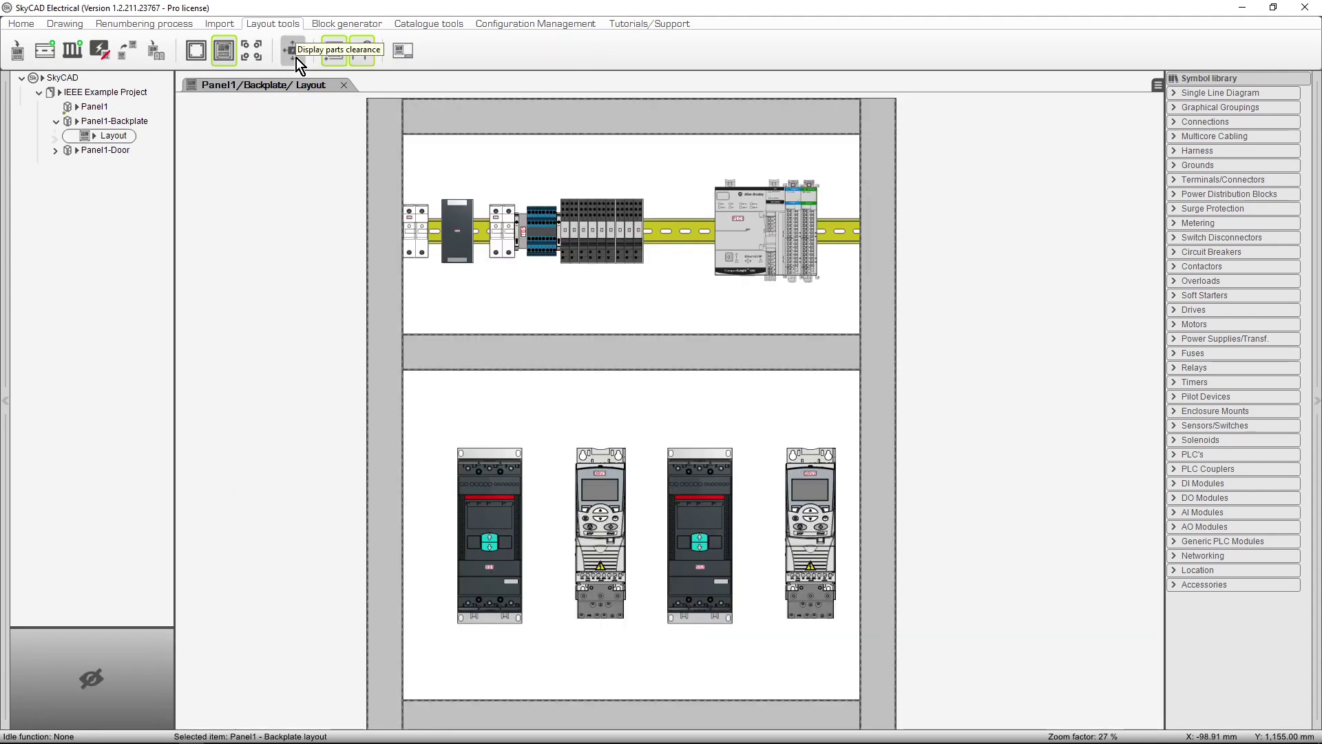
pyautogui.click(295, 53)
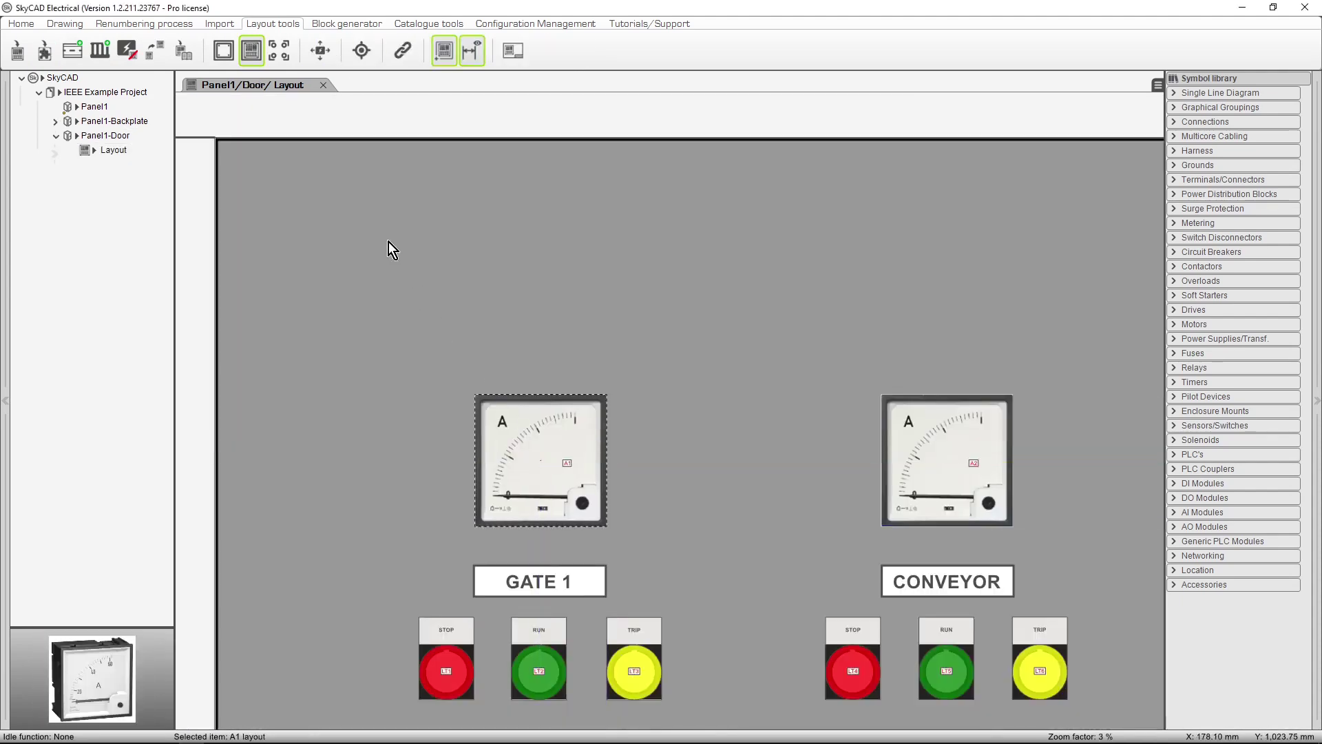
pyautogui.click(279, 51)
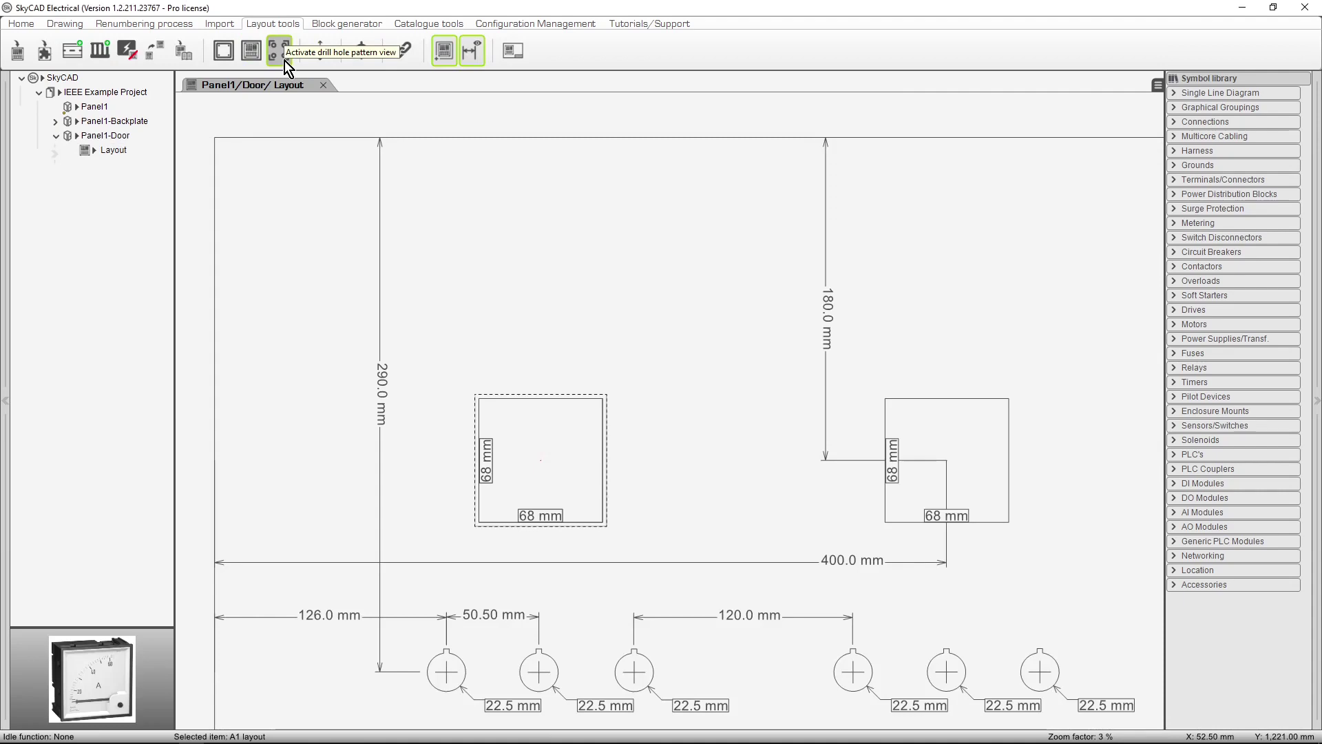
pyautogui.click(779, 473)
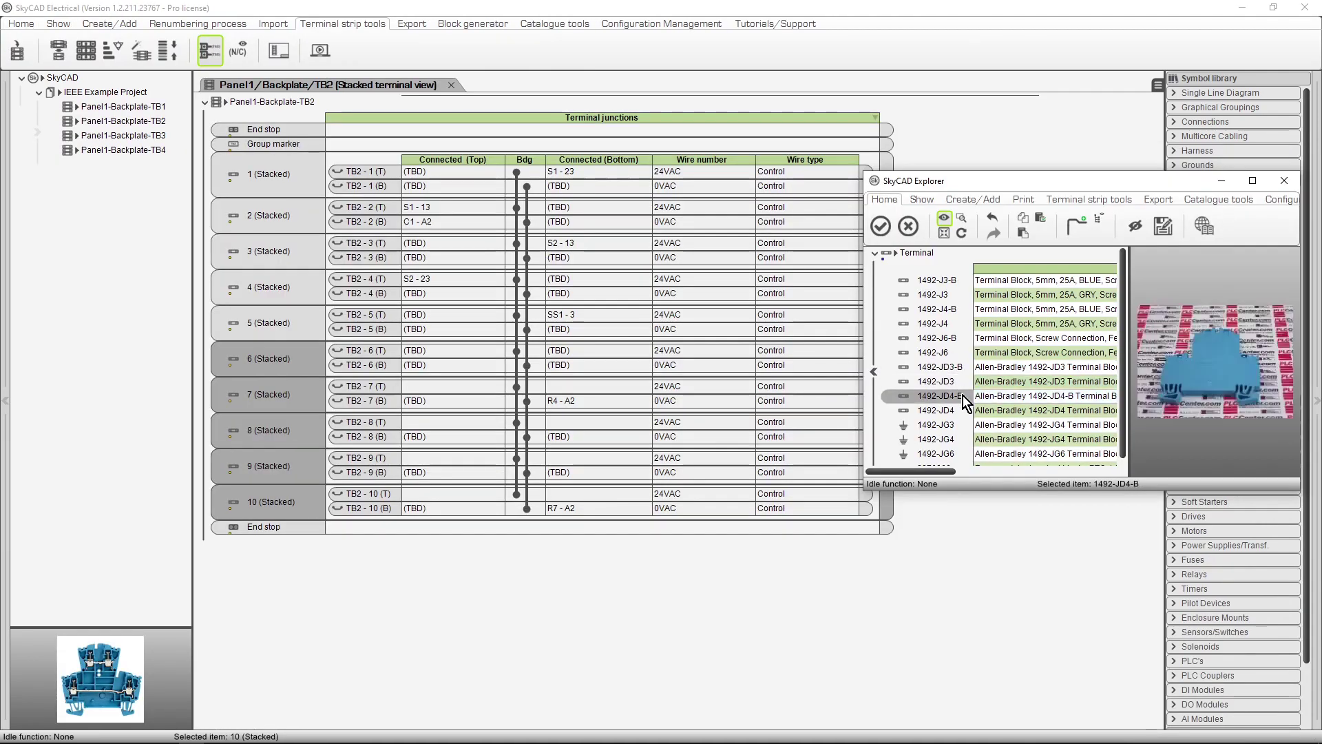
pyautogui.scroll(2, 1104, 214)
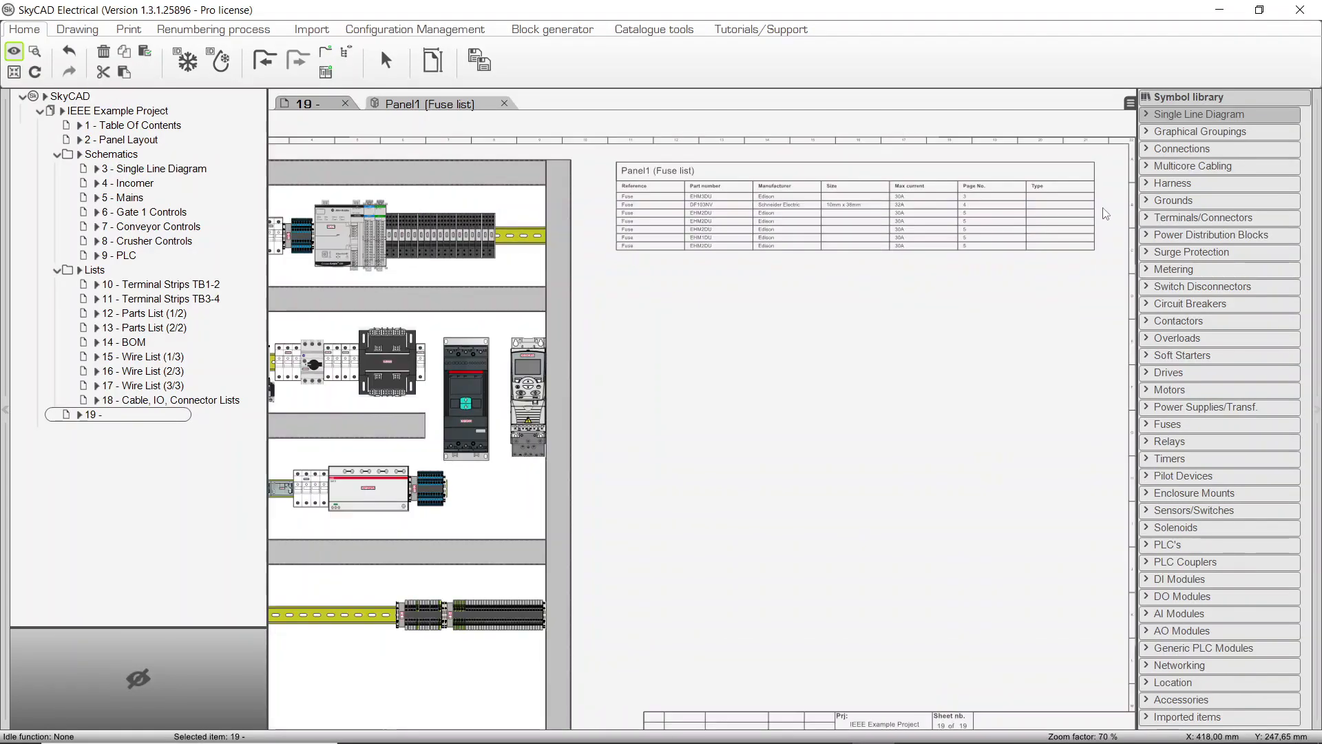
pyautogui.scroll(2, 1103, 213)
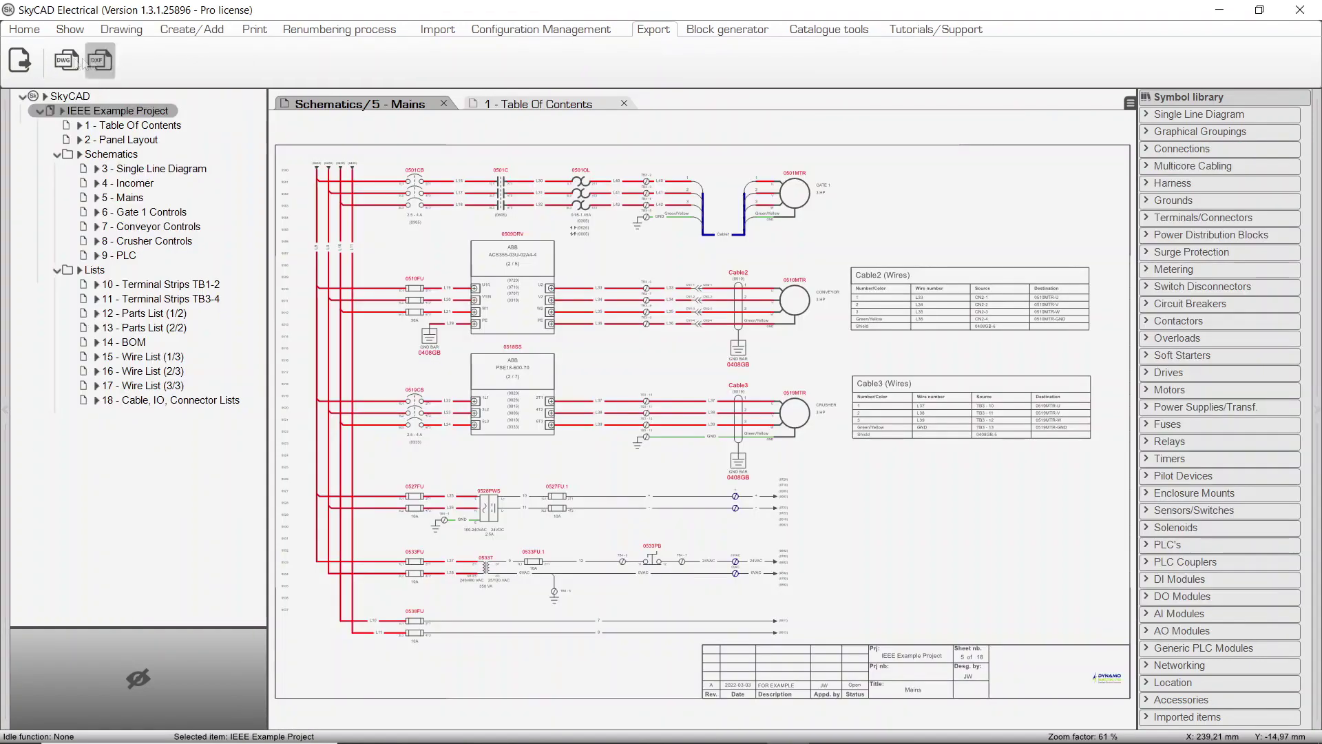
# Export the Mains schematic sheet as a DWG file.
pyautogui.click(66, 60)
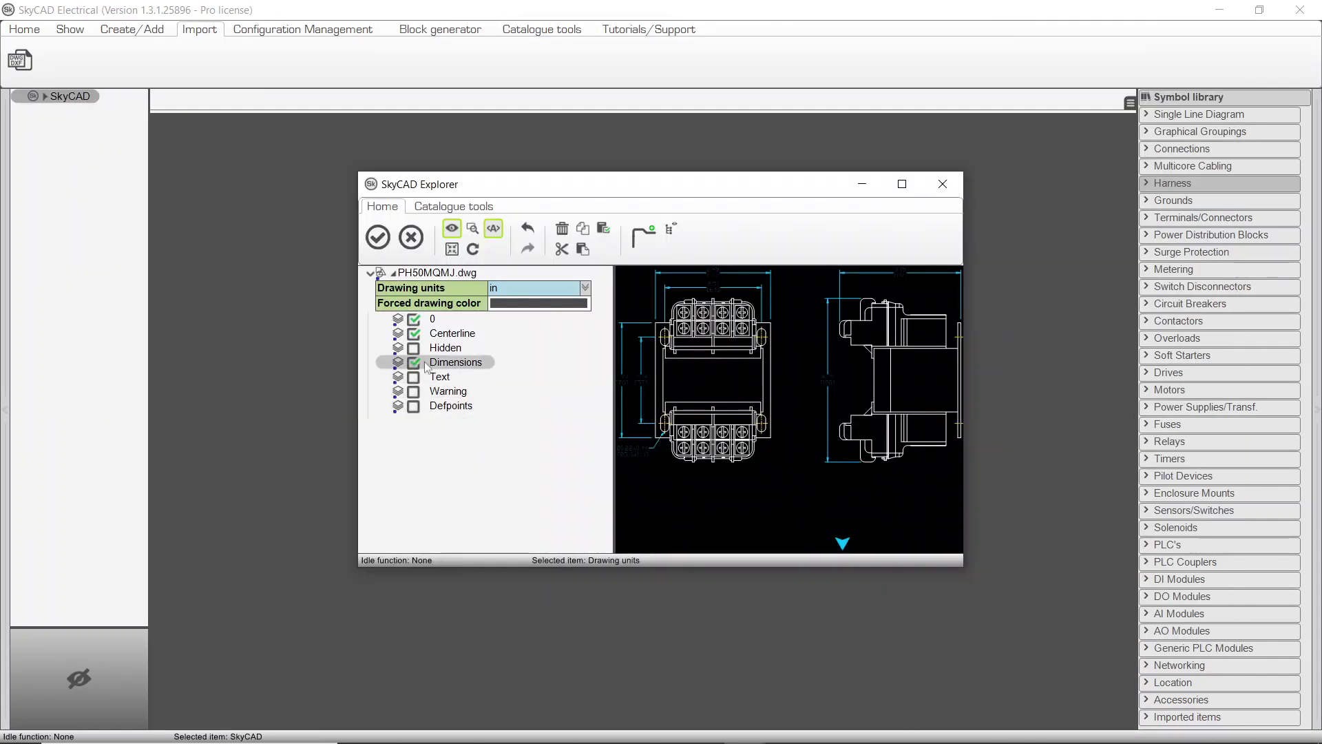
# Exclude the Dimensions layer and confirm the PH50MQMJ.dwg import.
pyautogui.click(413, 362)
pyautogui.click(377, 237)
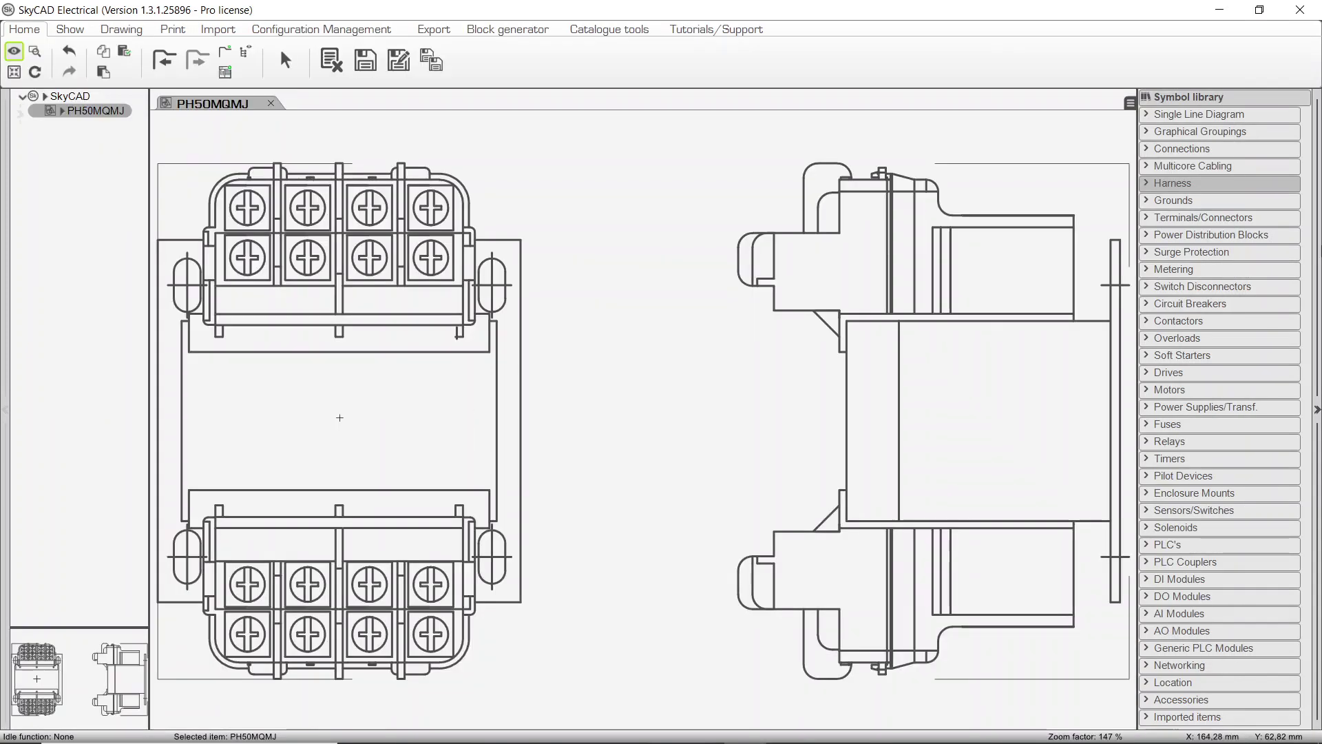